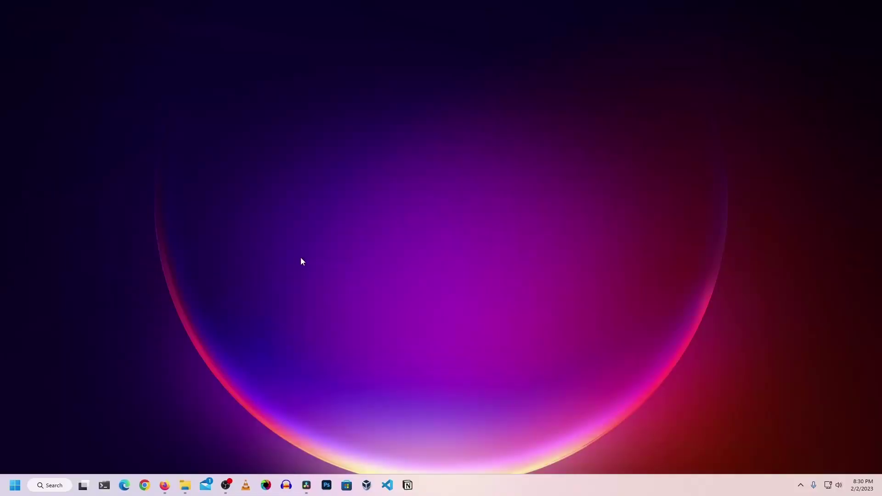
- Open the Windows 11 Start menu to prepare for restarting the PC
click(14, 485)
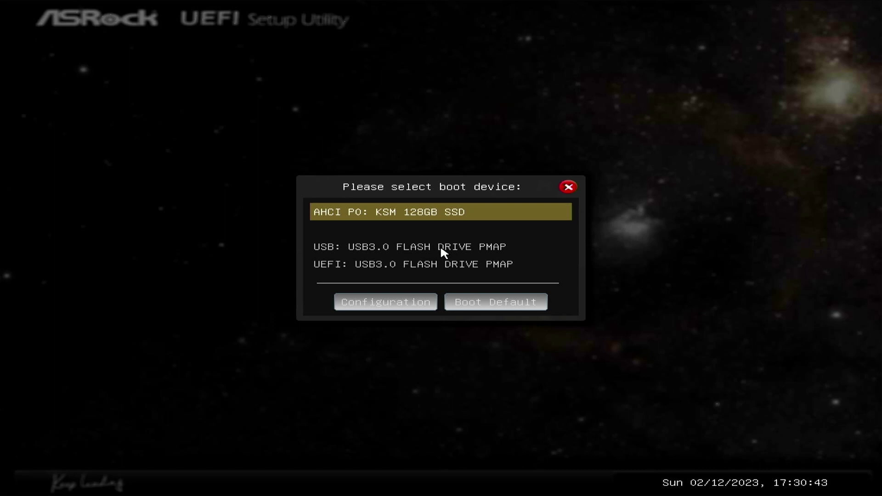
- Boot from 'UEFI: USB3.0 FLASH DRIVE PMAP' in the ASRock boot device menu
key(Down)
key(Down)
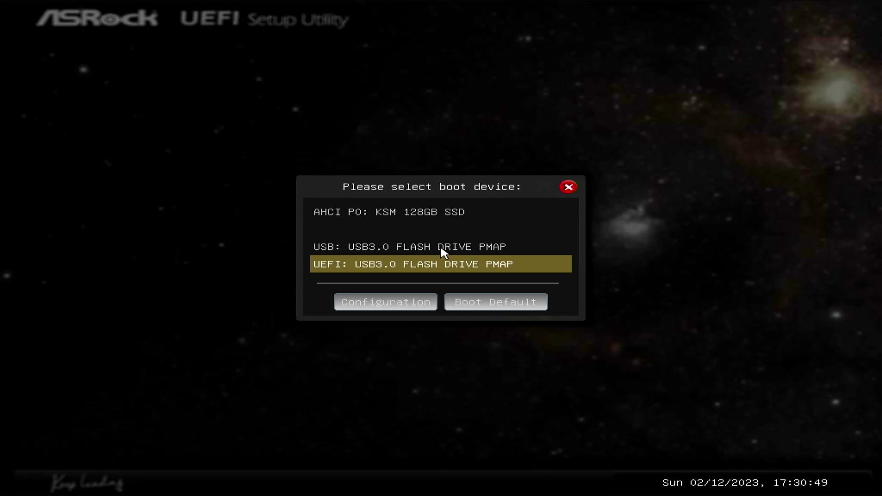
key(Return)
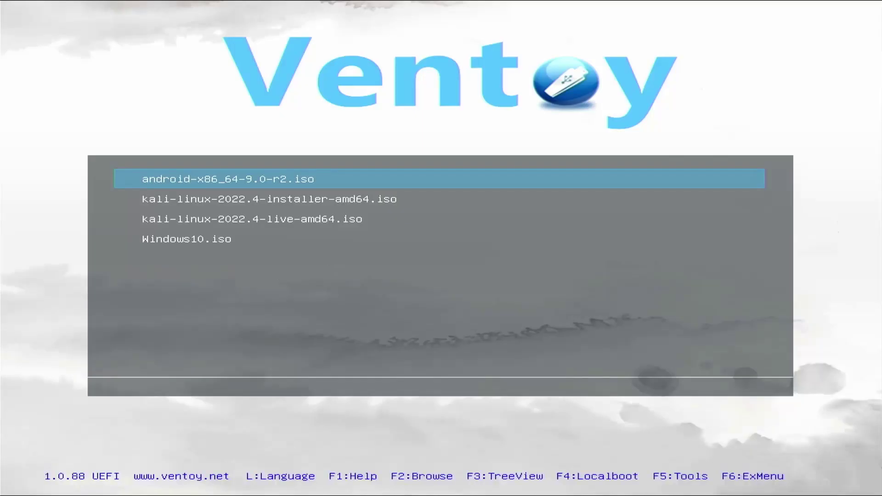
- Boot kali-linux-2022.4-installer-amd64.iso from the Ventoy menu in normal mode
key(Down)
key(Down)
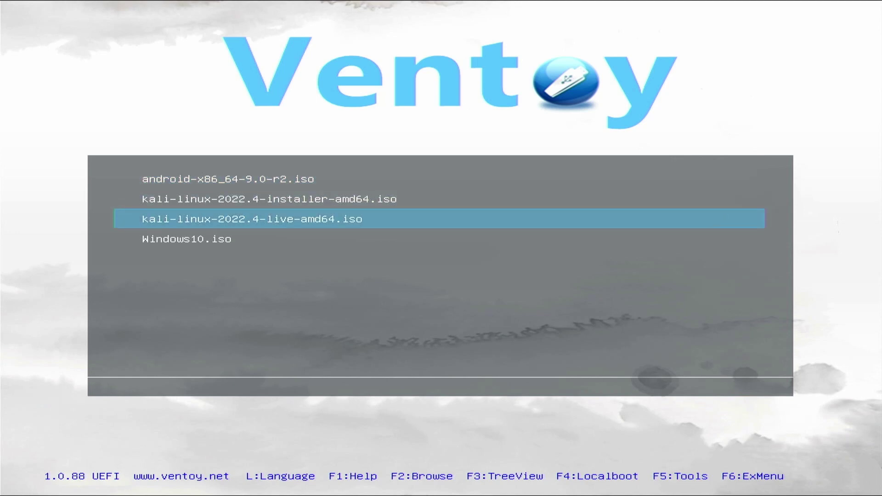
key(Up)
key(Up)
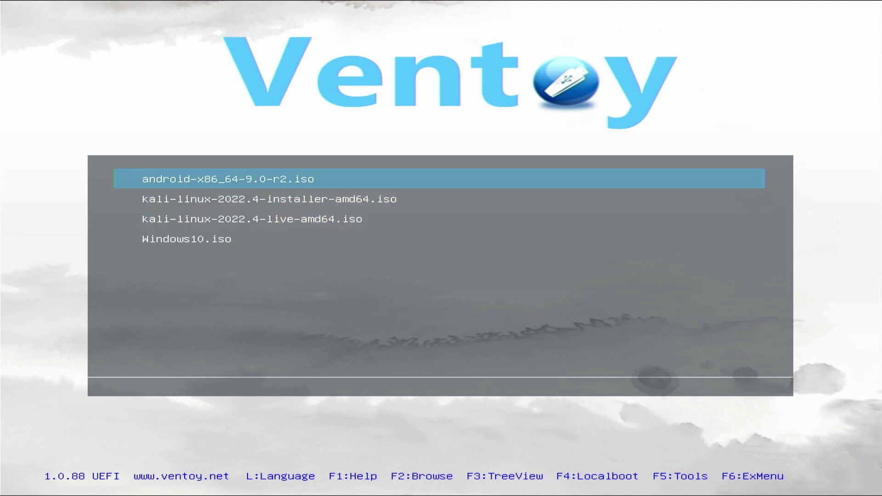
key(Down)
key(Down)
key(Up)
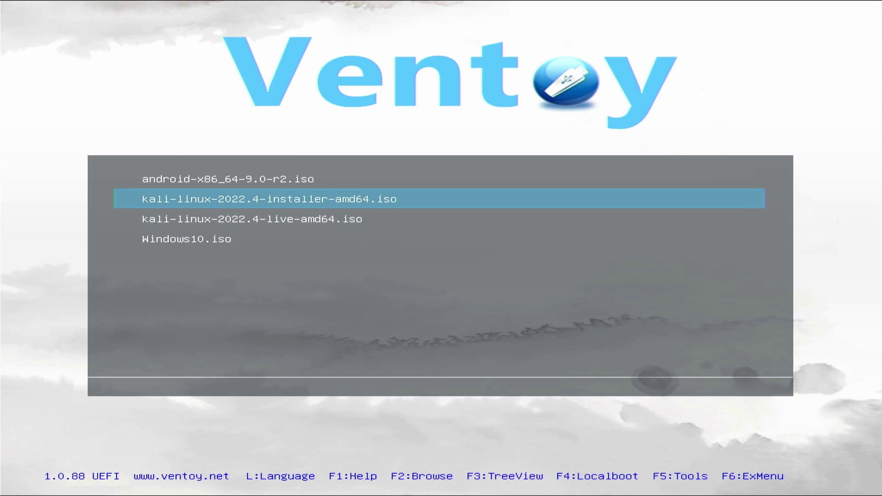
key(Return)
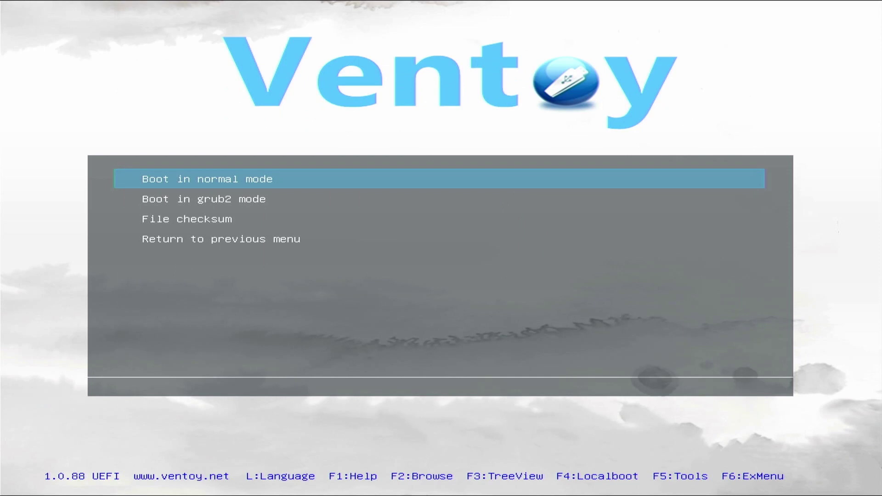
key(Return)
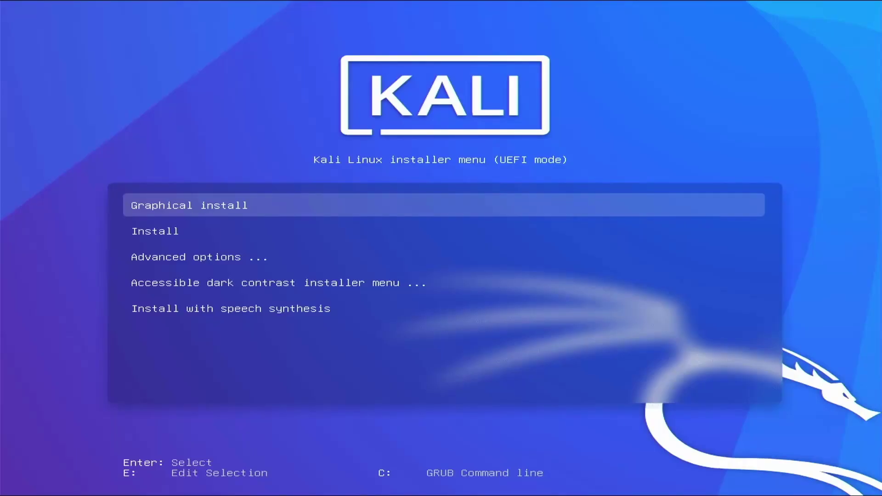
- Start 'Graphical install' from the Kali installer boot menu
key(Down)
key(Down)
key(Down)
key(Down)
key(Up)
key(Up)
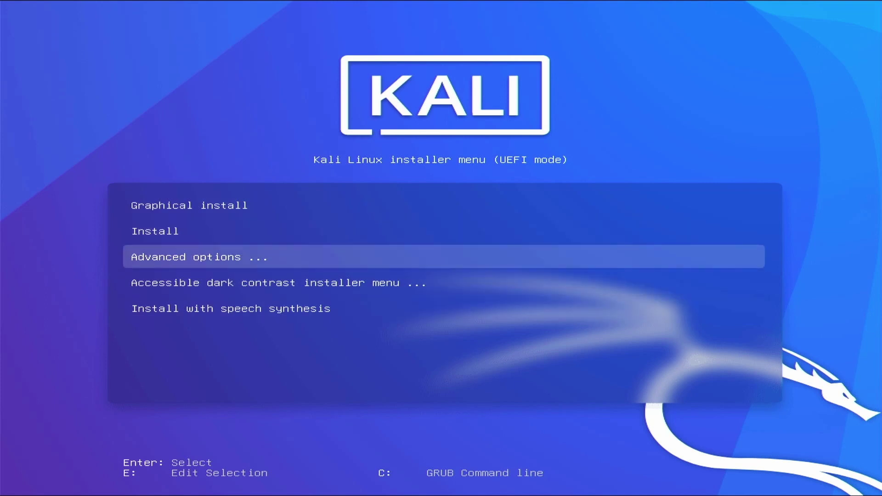
key(Up)
key(Up)
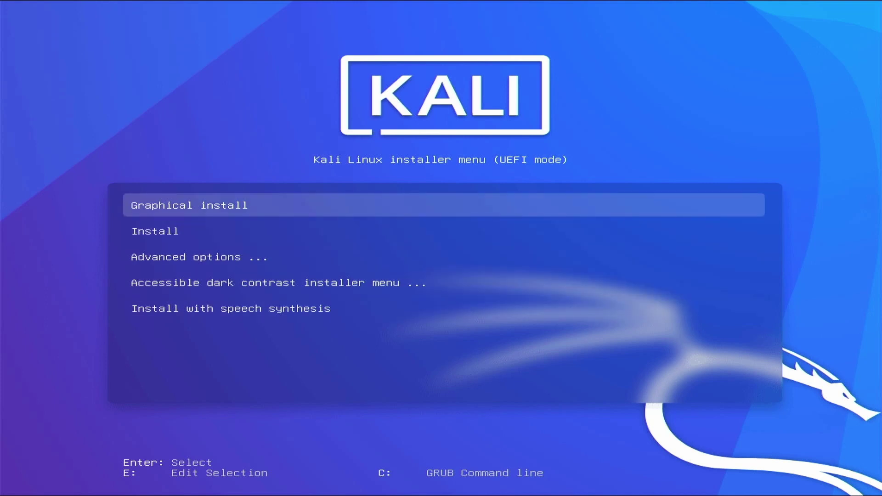
key(Return)
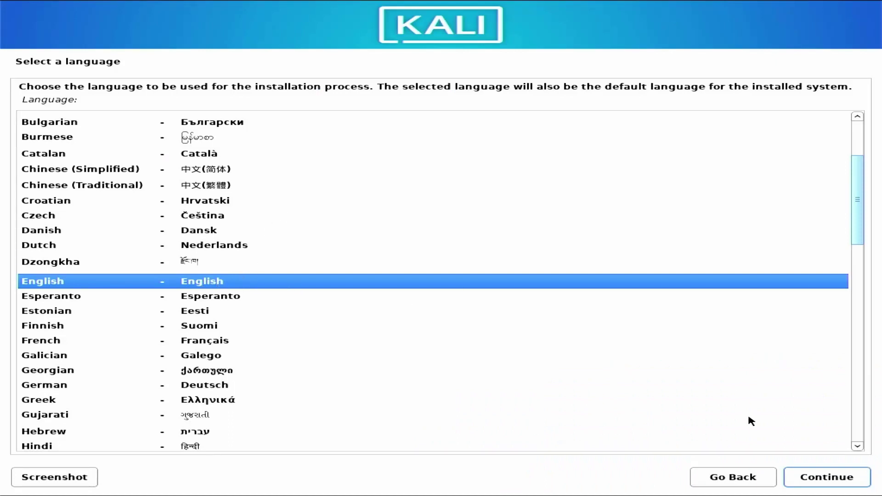
- Keep English as language, United States as location, and the American English keymap
click(811, 481)
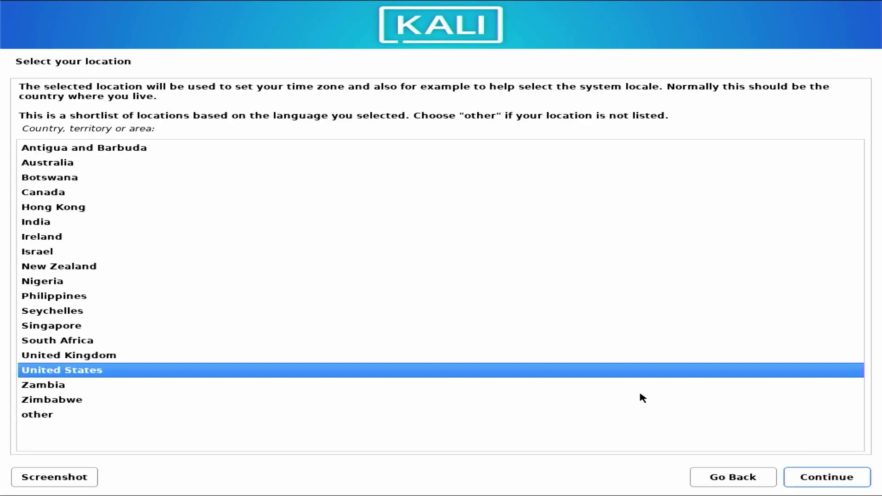
click(825, 480)
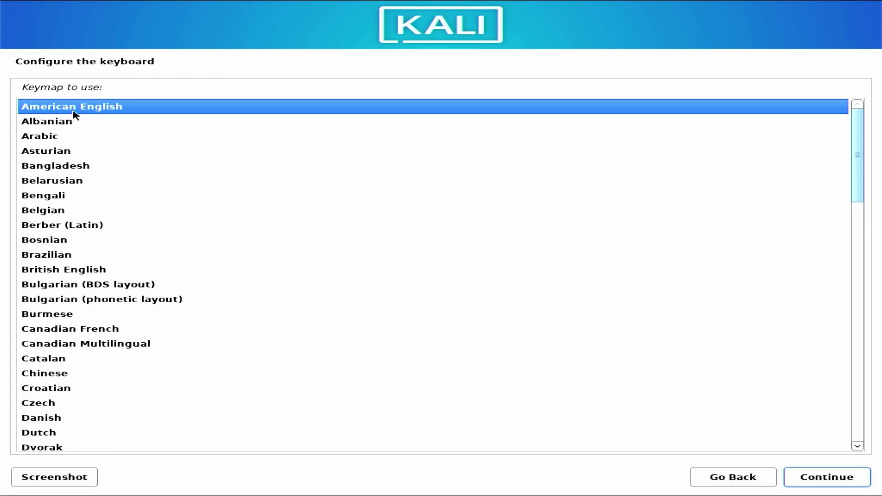
click(853, 480)
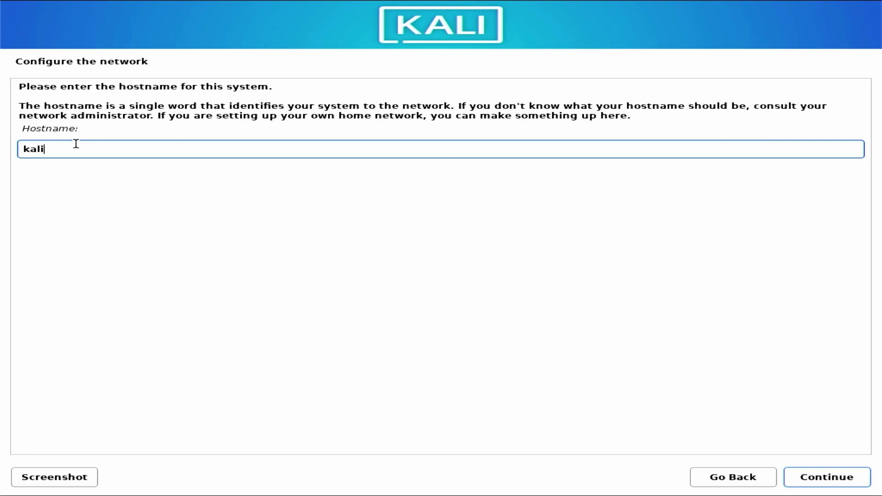
- Keep hostname kali, leave the domain name empty, and enter the new user's full name
click(817, 475)
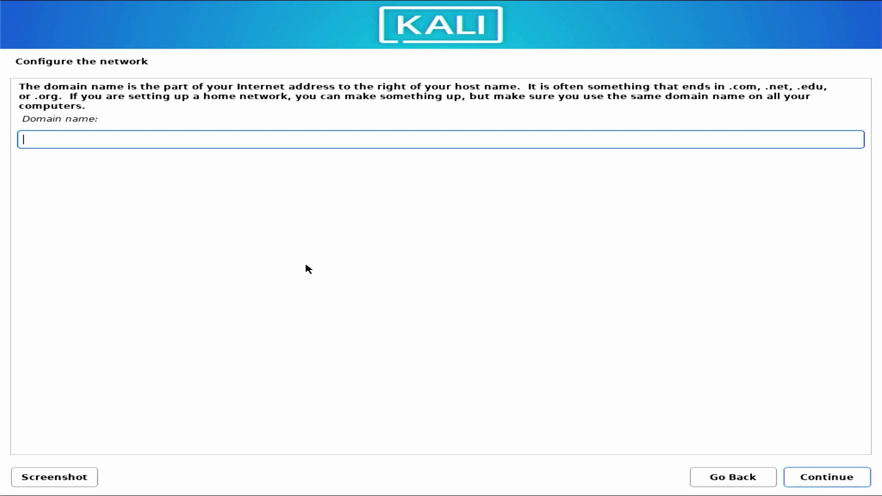
click(843, 478)
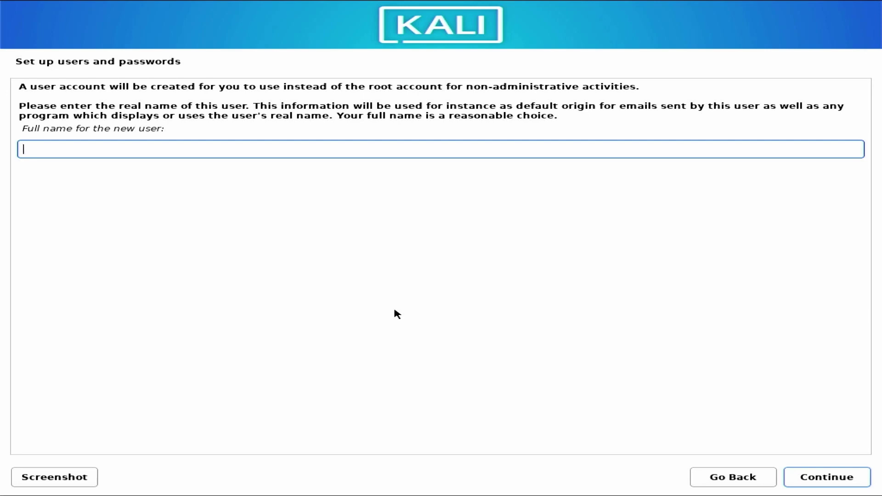
text(mehedishakeel)
click(832, 480)
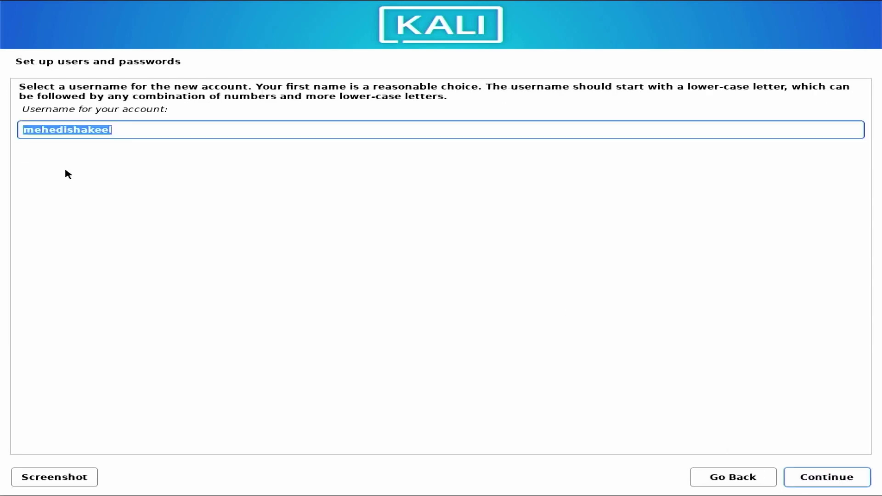
- Keep the suggested username and enter the new user's password in both fields
click(122, 134)
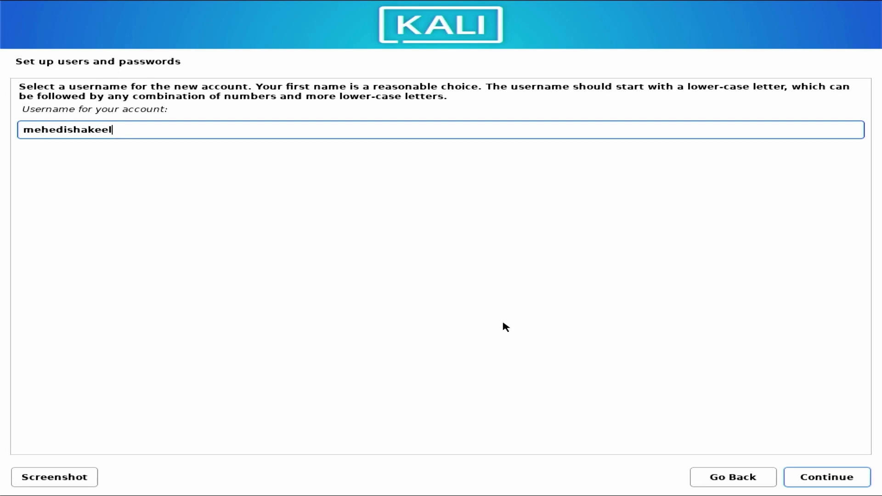
click(827, 482)
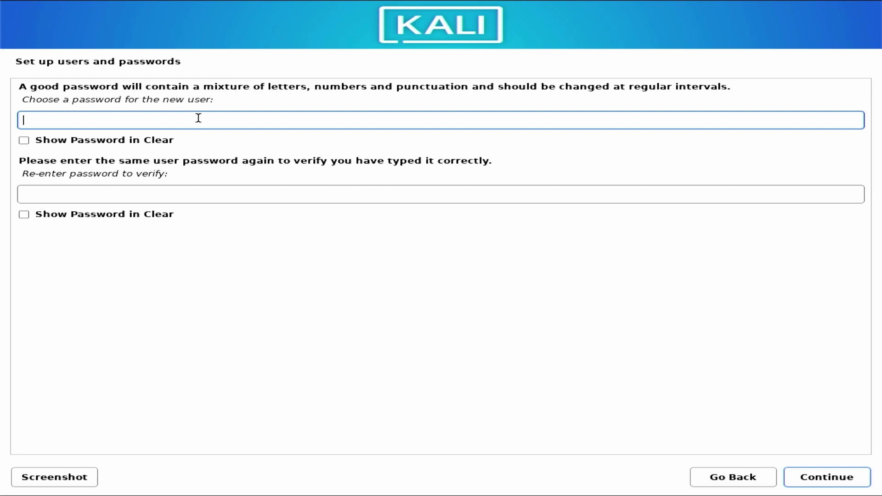
text(*******)
key(Tab)
text(*******)
click(836, 478)
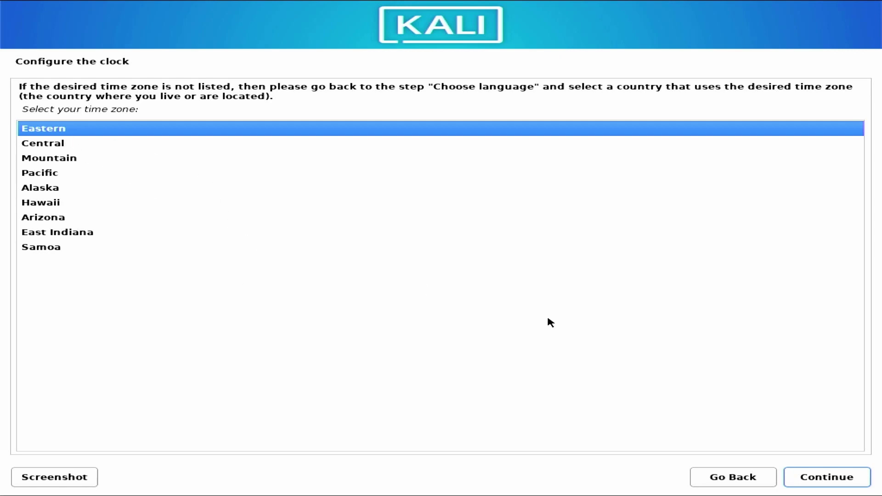
- Accept the Eastern time zone and choose 'Guided - use entire disk' partitioning
click(831, 478)
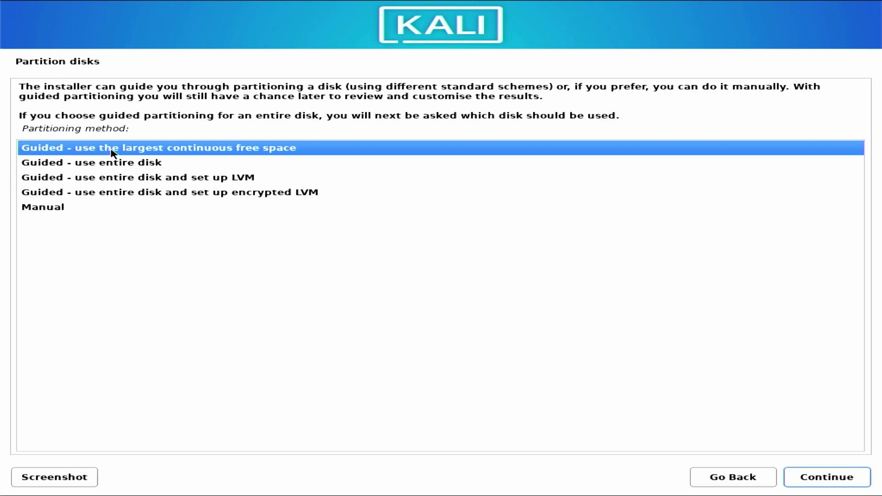
click(104, 168)
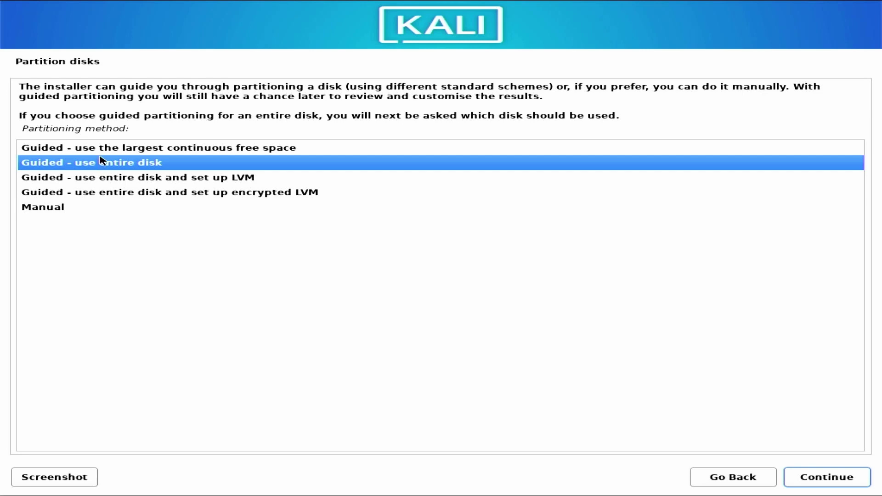
click(119, 152)
click(76, 211)
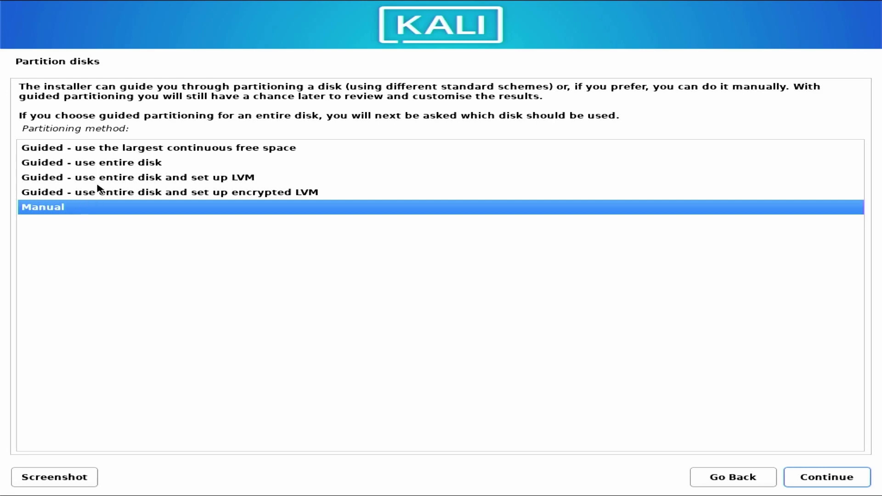
click(125, 165)
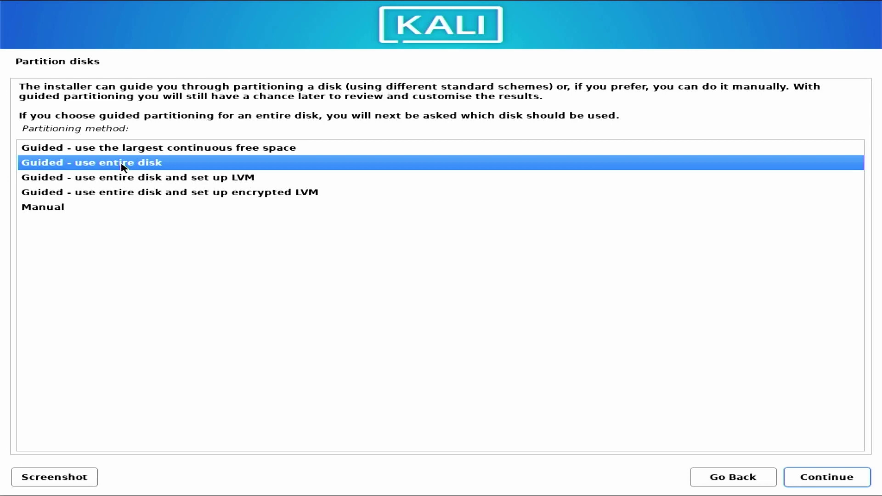
click(820, 479)
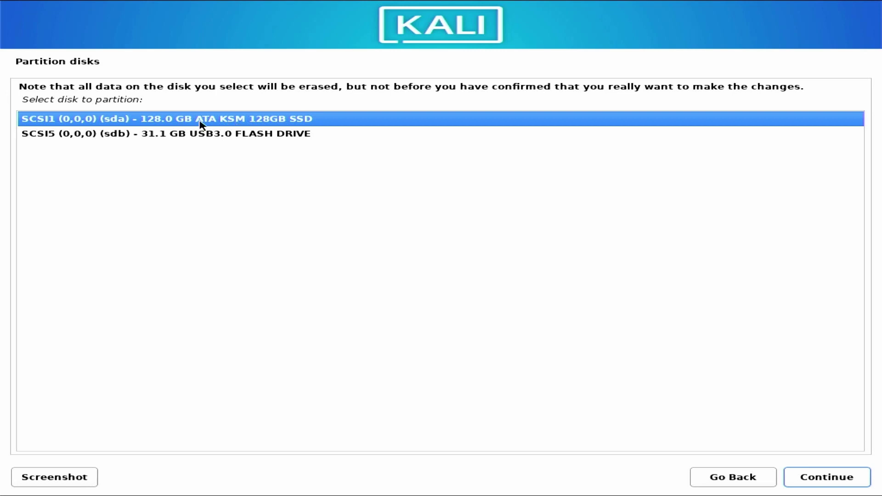
- Partition the 128 GB SSD with all files in one partition, then finish partitioning
click(827, 478)
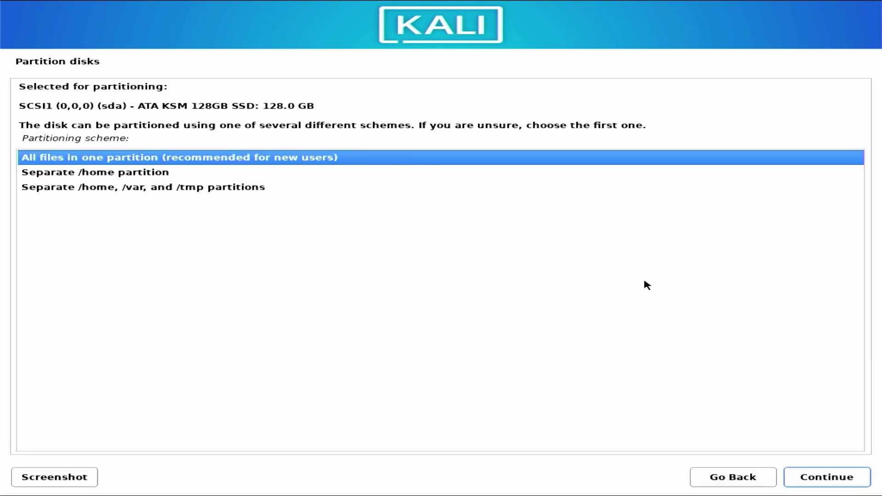
click(824, 479)
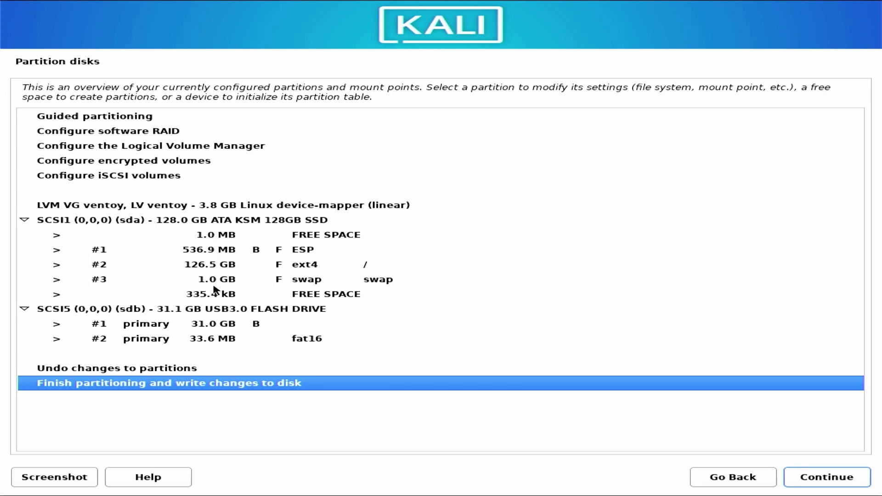
click(249, 224)
click(221, 251)
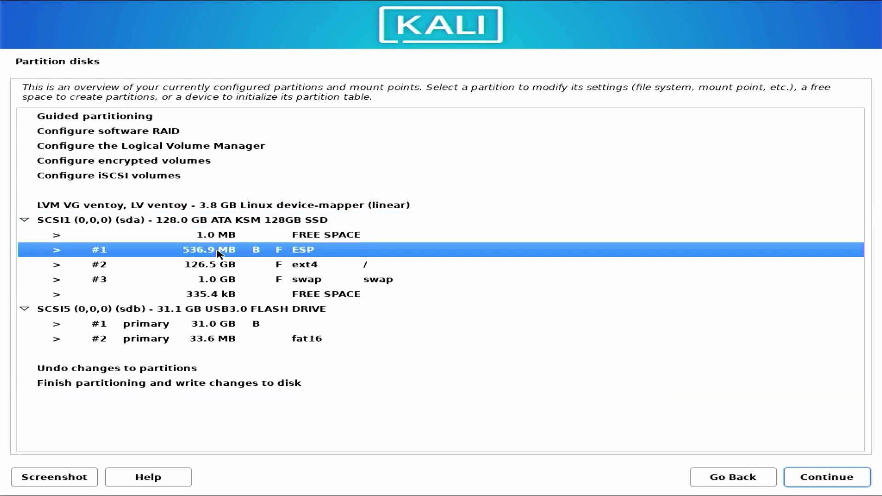
click(220, 264)
click(252, 382)
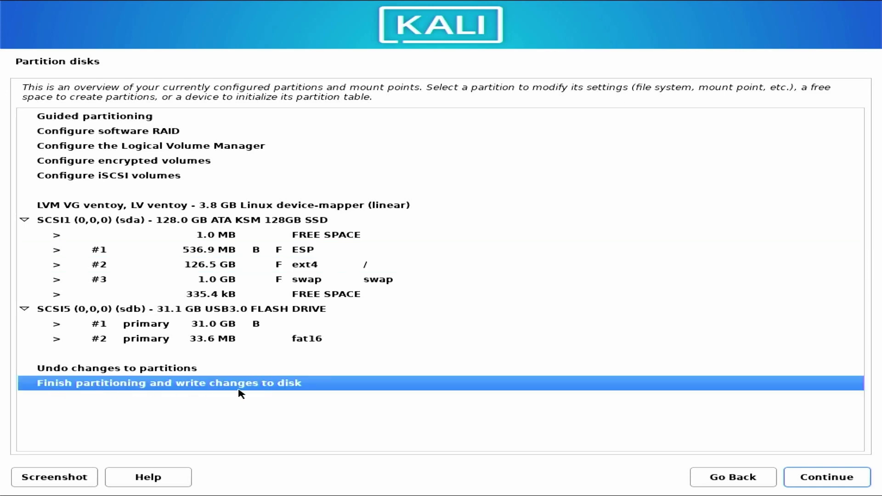
click(815, 481)
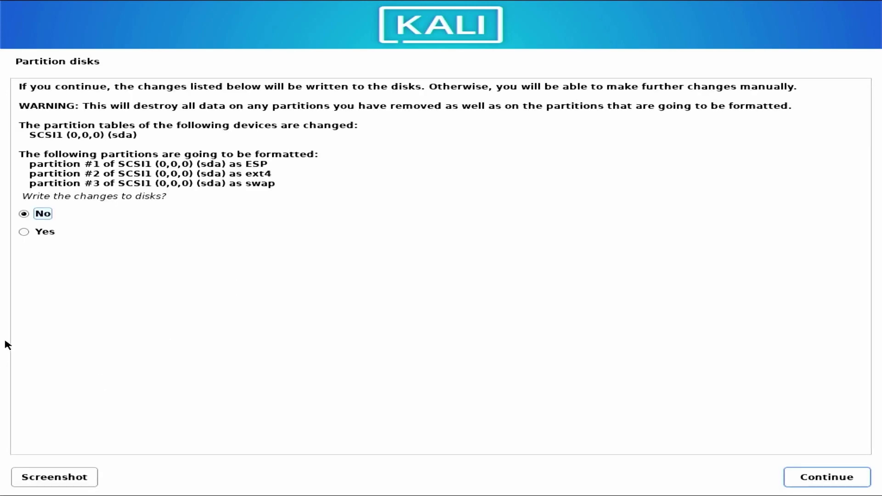
- Answer Yes to write the ESP, ext4 and swap partitions to the SSD
click(38, 232)
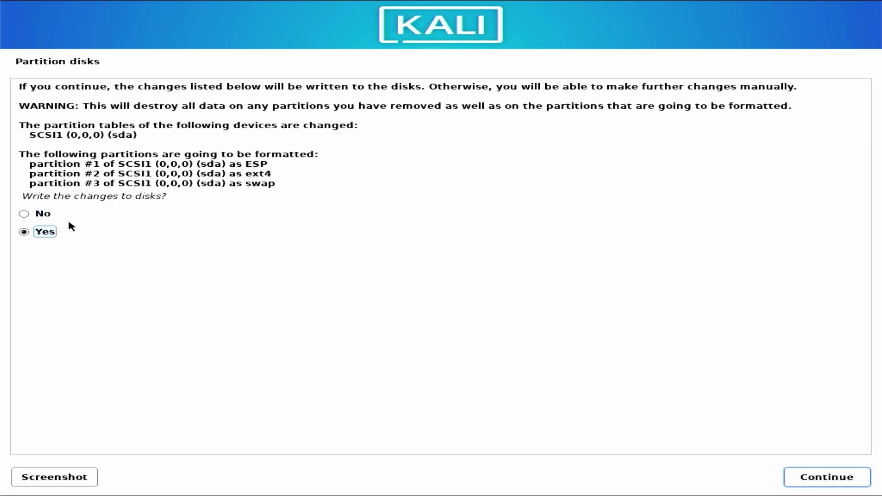
click(808, 475)
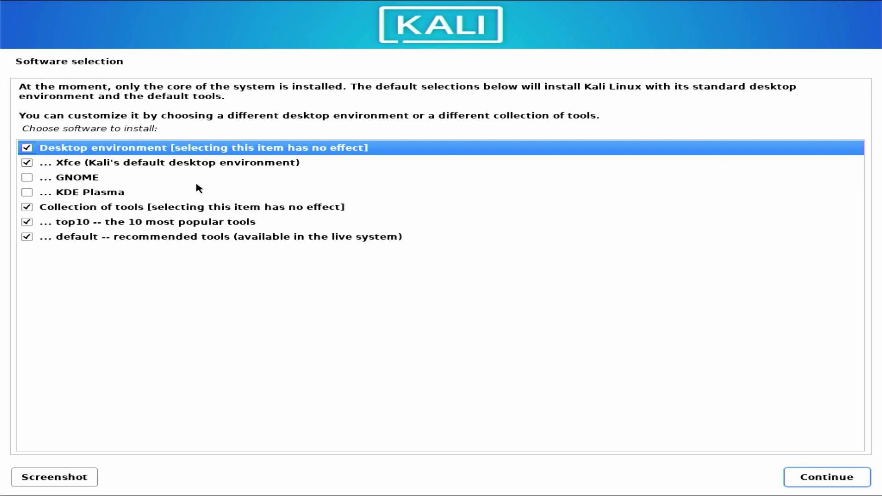
- Install the default Xfce desktop and tools, then reboot when installation completes
click(803, 480)
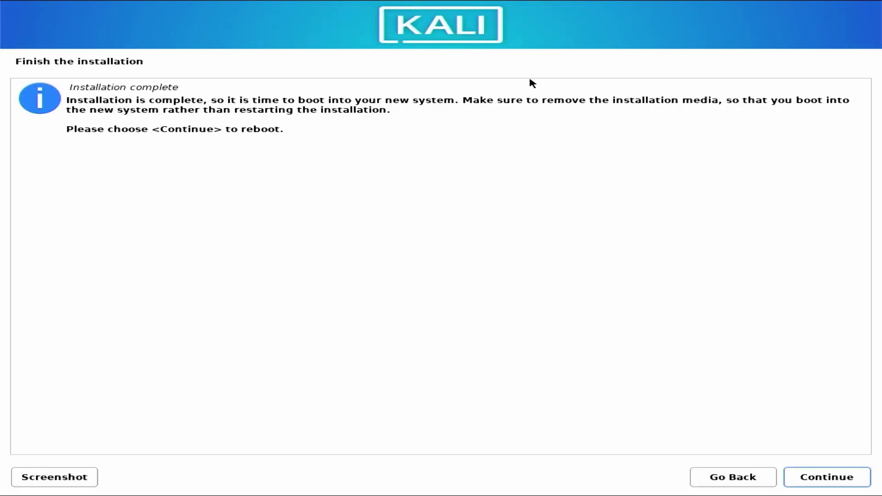
click(825, 478)
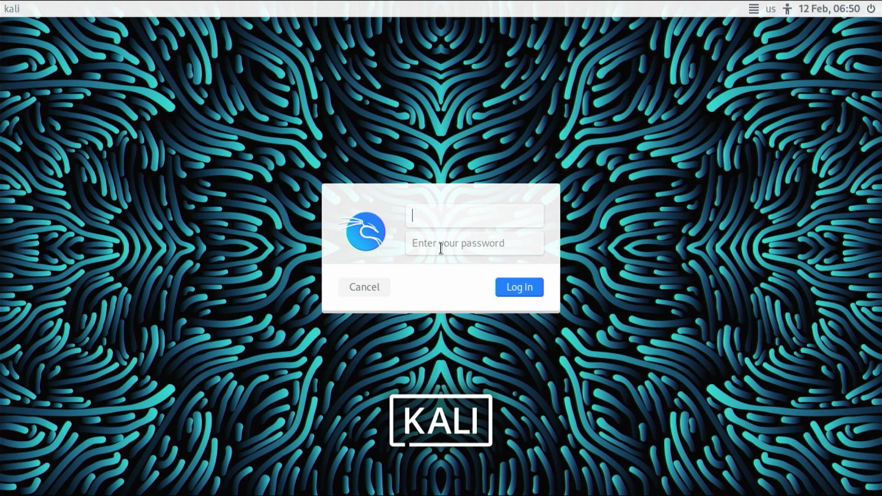
- Sign in at the Kali login screen with the new account's username and password
text(mehedishakeel)
key(Tab)
text(********)
key(Return)
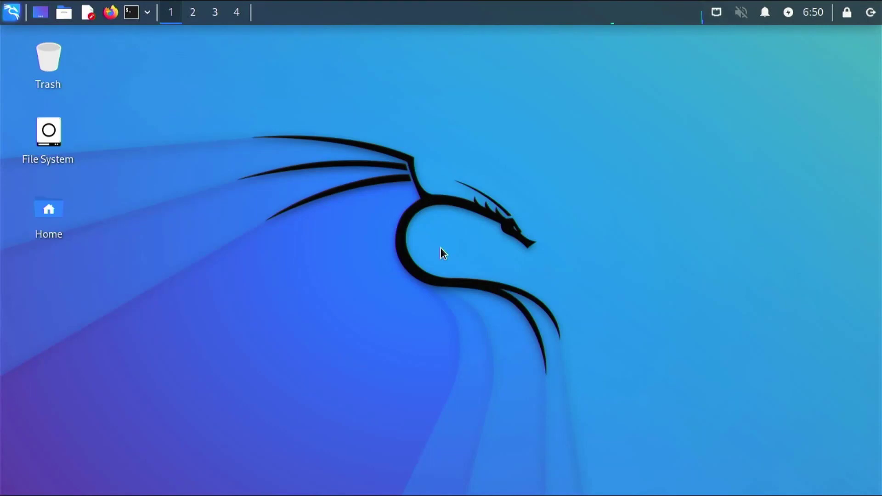